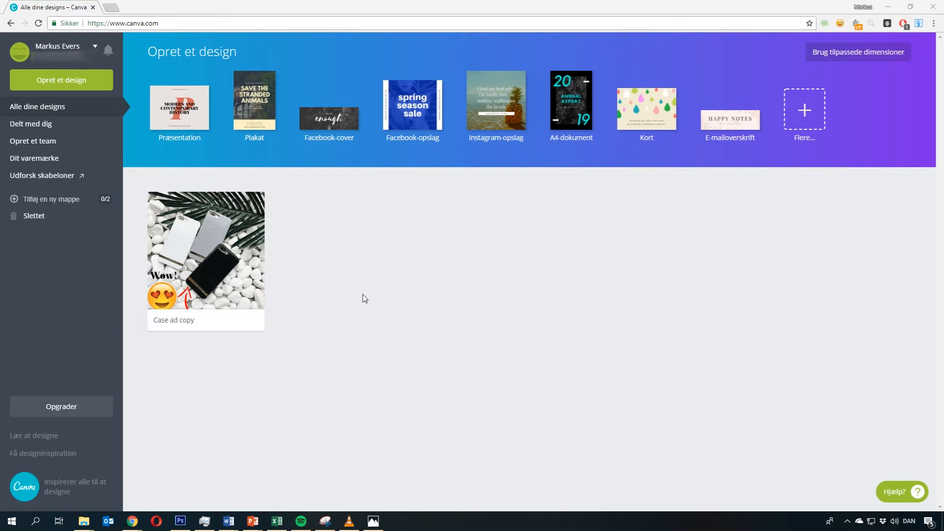
# Switch to the Photos app to view the finished example ad in ad copy.png, and move it out of view again.
pyautogui.click(401, 291)
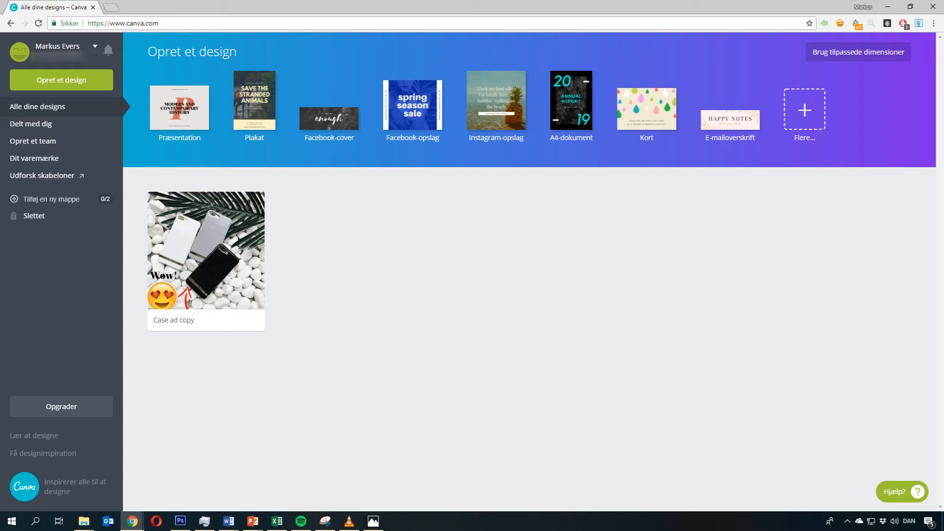
pyautogui.hotkey('alt', 'Tab')
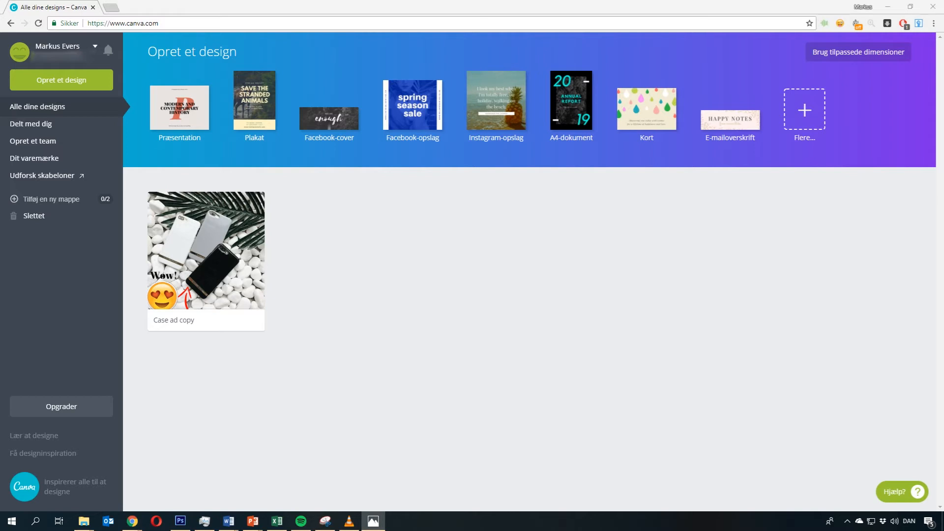
pyautogui.moveTo(0, 98); pyautogui.dragTo(500, 60)
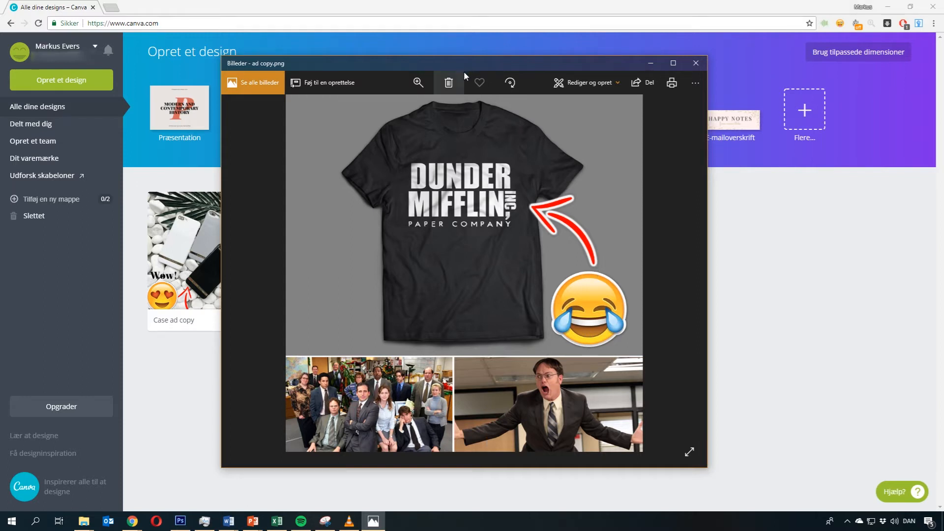
pyautogui.moveTo(464, 71); pyautogui.dragTo(0, 83)
pyautogui.click(479, 276)
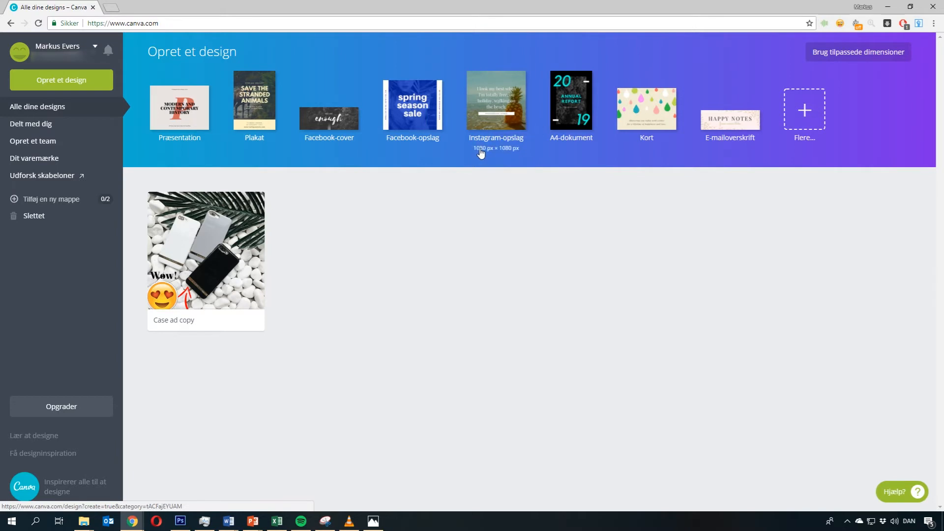
# Create a new Instagram-opslag design and insert the uploaded photo of the black "Kings are born in August" T-shirt.
pyautogui.click(494, 123)
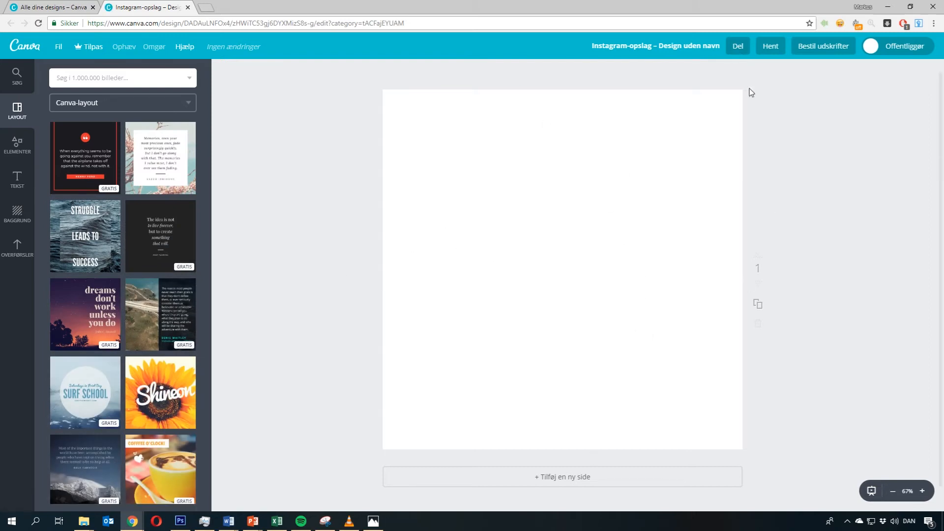
pyautogui.click(19, 249)
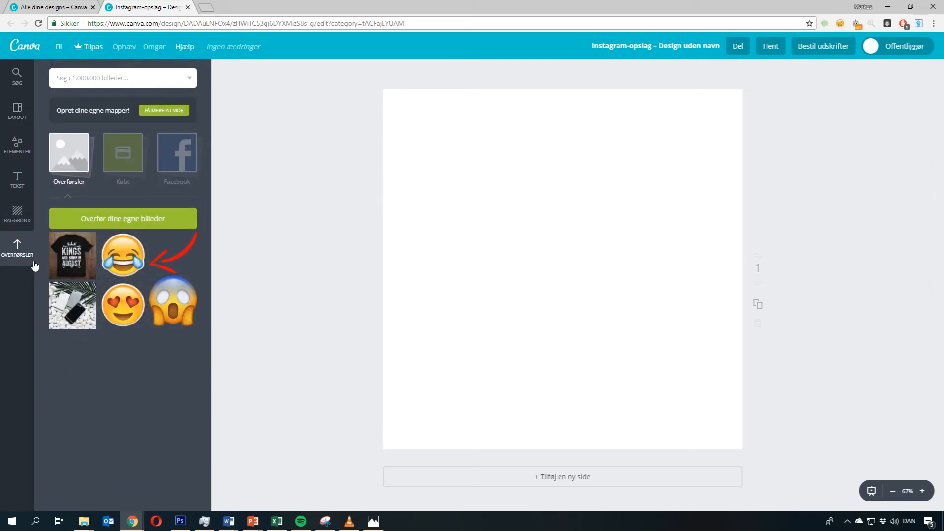
pyautogui.click(72, 252)
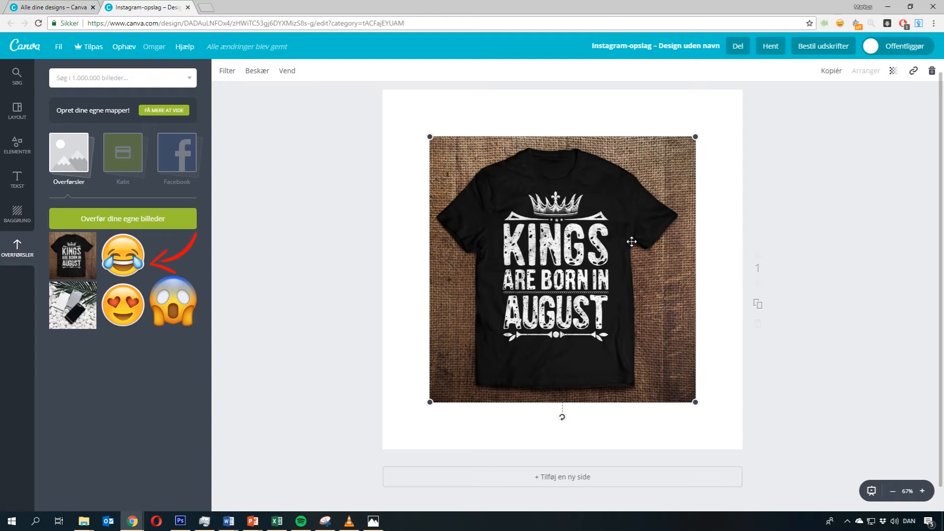
# Move and enlarge the T-shirt photo until it fills the whole square canvas.
pyautogui.moveTo(628, 246); pyautogui.dragTo(580, 293)
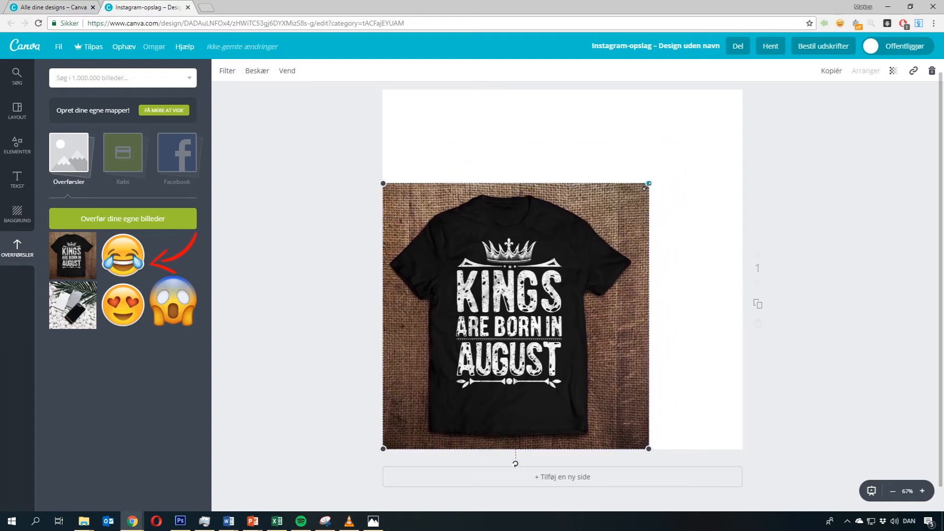
pyautogui.moveTo(648, 184); pyautogui.dragTo(709, 124)
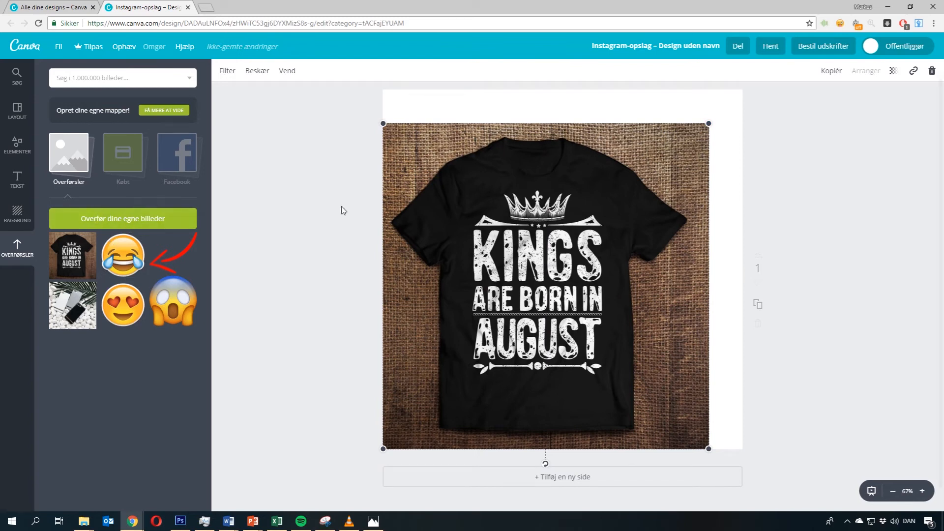
pyautogui.moveTo(569, 247); pyautogui.dragTo(533, 281)
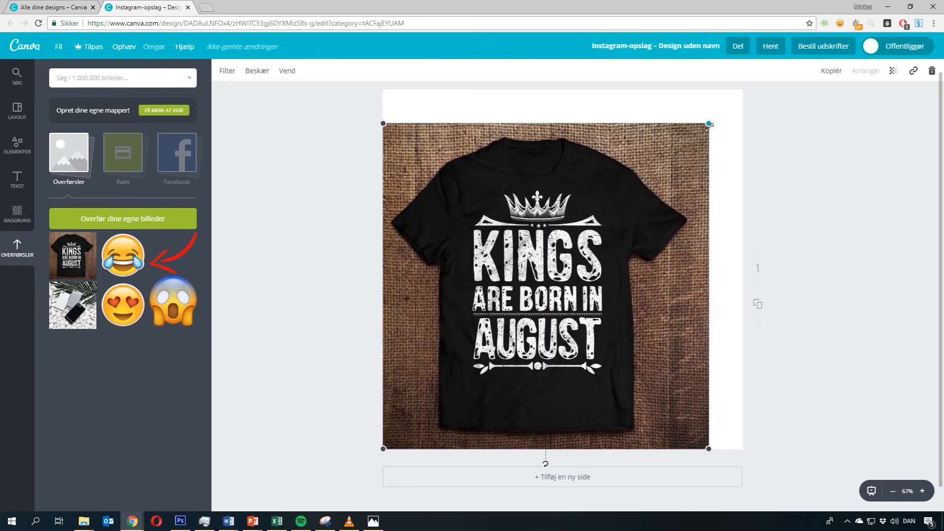
pyautogui.moveTo(708, 124); pyautogui.dragTo(742, 89)
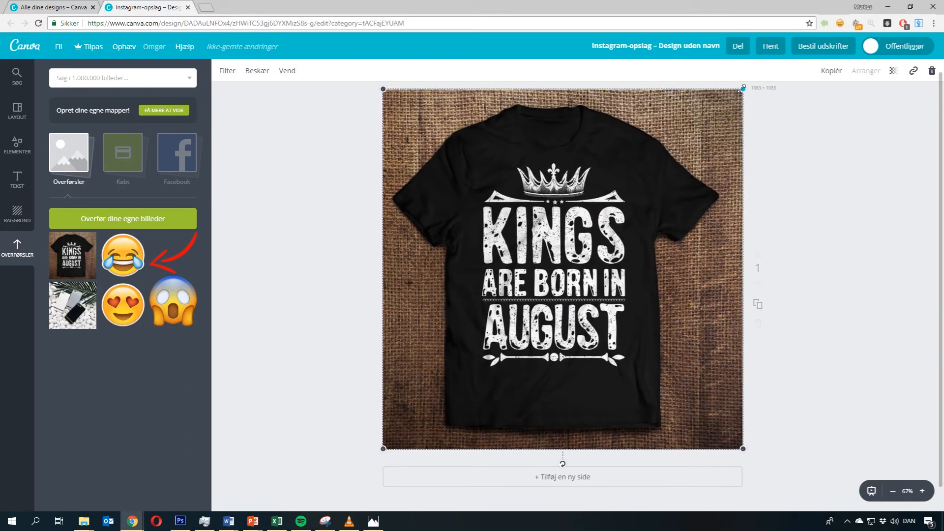
pyautogui.click(826, 128)
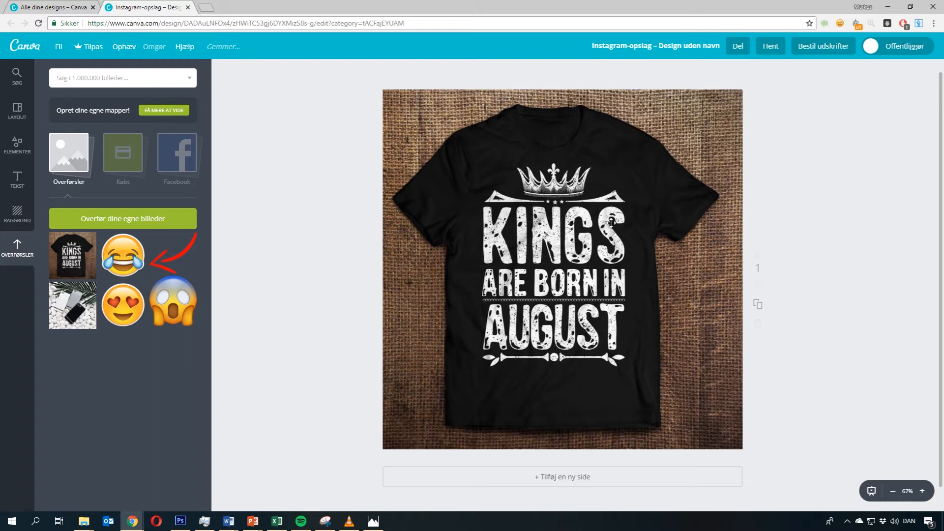
pyautogui.moveTo(650, 281); pyautogui.dragTo(649, 280)
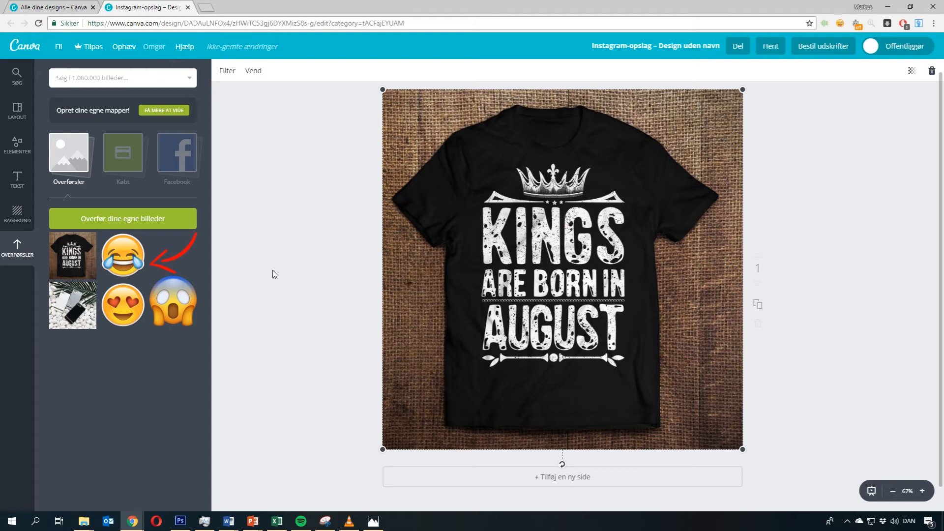
pyautogui.click(863, 187)
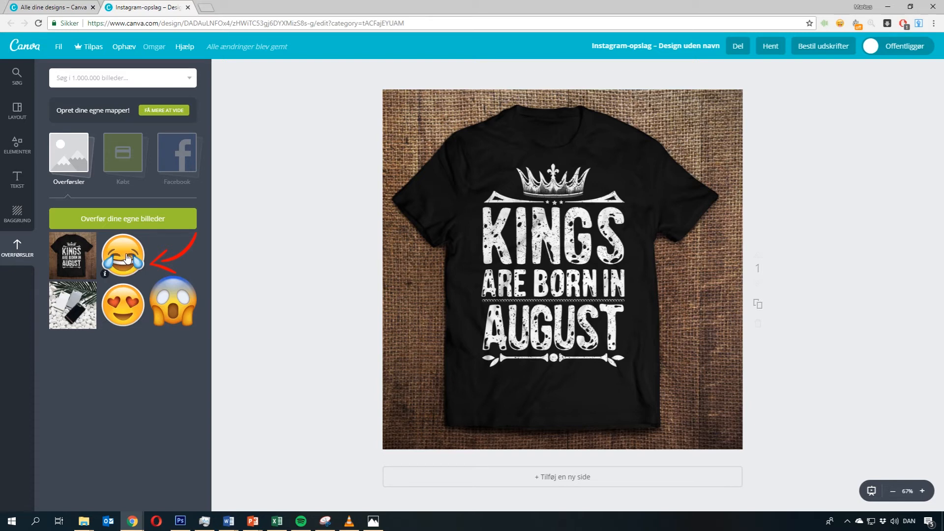
# Add the uploaded laughing-with-tears emoji and scale it down in the upper-right corner of the design.
pyautogui.moveTo(127, 257); pyautogui.dragTo(689, 141)
pyautogui.moveTo(610, 215); pyautogui.dragTo(674, 164)
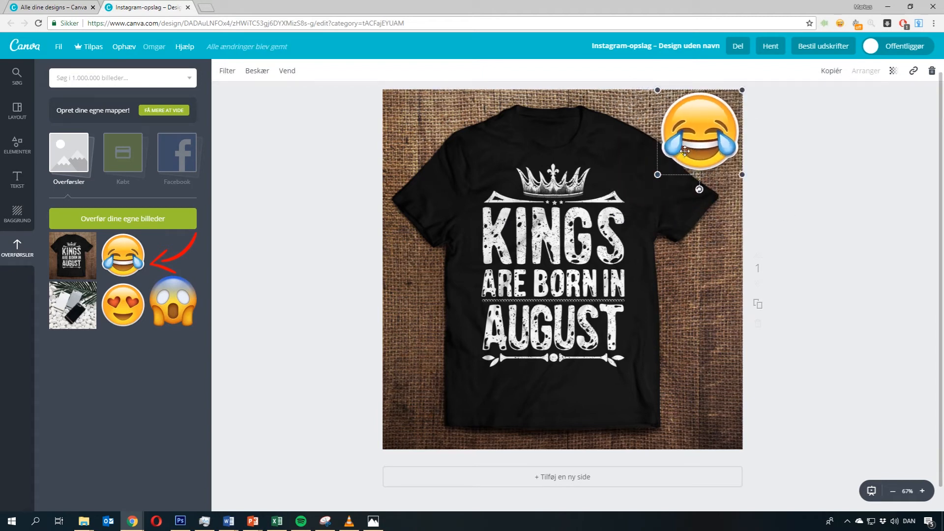
pyautogui.click(774, 194)
# Add the uploaded red arrow, shrink it below the emoji, and rotate it to point down toward the shirt.
pyautogui.moveTo(747, 215); pyautogui.dragTo(688, 243)
pyautogui.moveTo(533, 332); pyautogui.dragTo(646, 236)
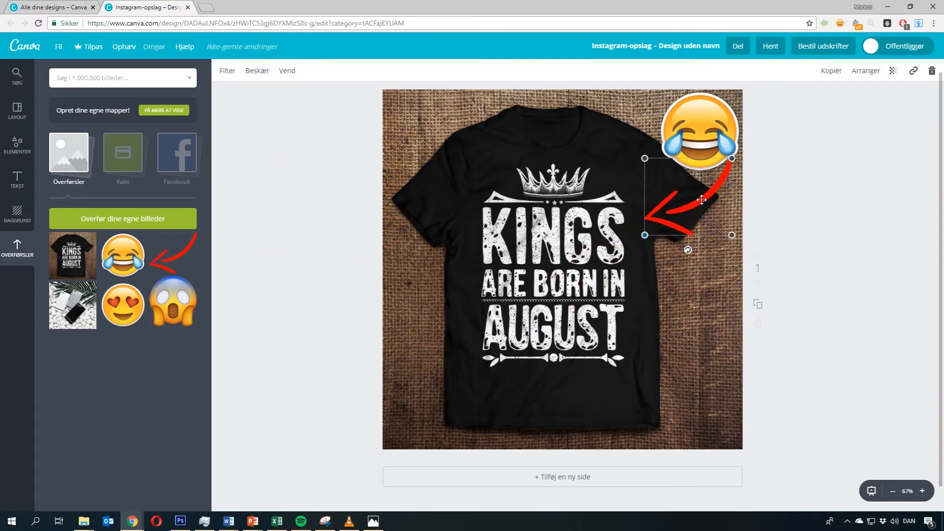
pyautogui.moveTo(700, 200); pyautogui.dragTo(692, 231)
pyautogui.moveTo(680, 281); pyautogui.dragTo(717, 274)
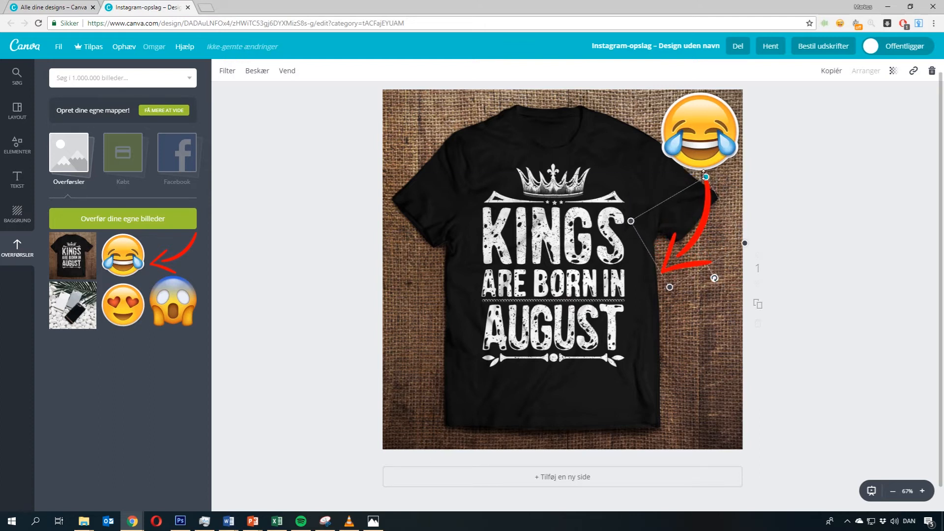
# Shrink the red arrow further and adjust its angle and position so it runs from the emoji to the shirt's print.
pyautogui.moveTo(702, 176); pyautogui.dragTo(700, 196)
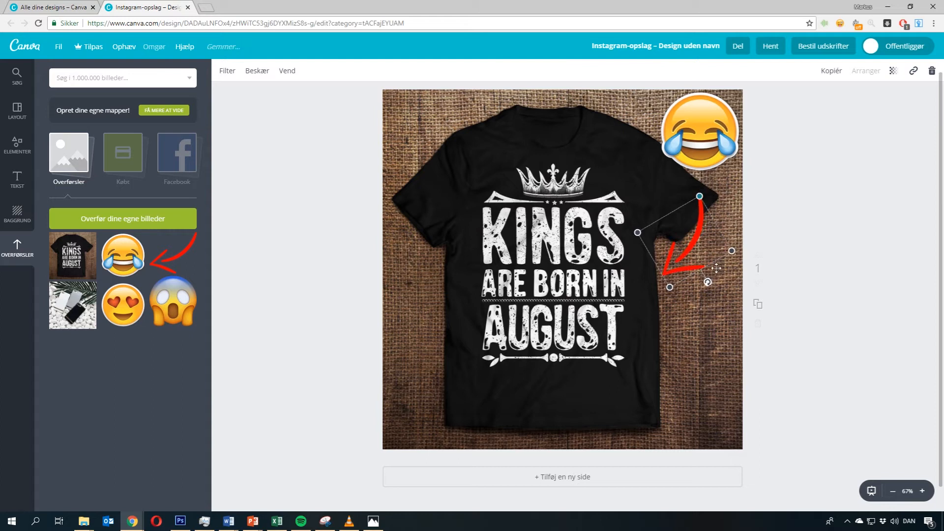
pyautogui.moveTo(708, 283); pyautogui.dragTo(691, 234)
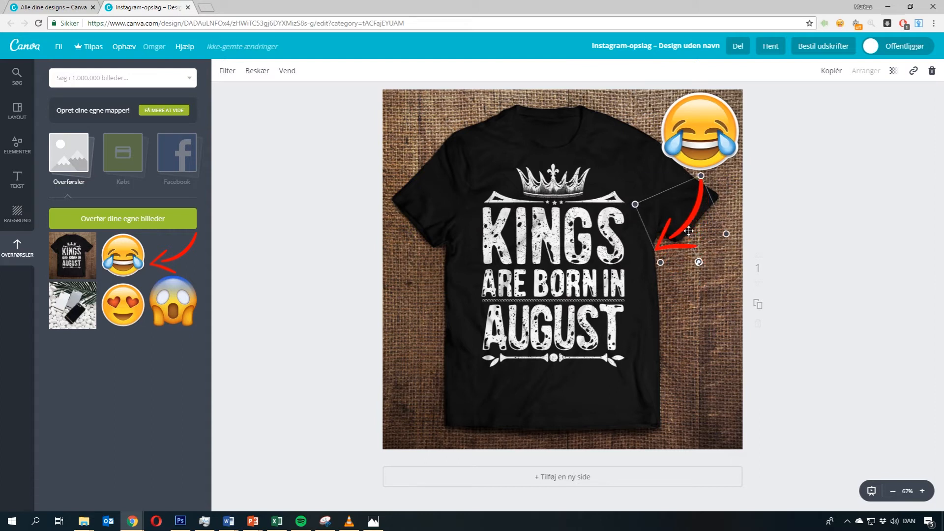
pyautogui.click(826, 181)
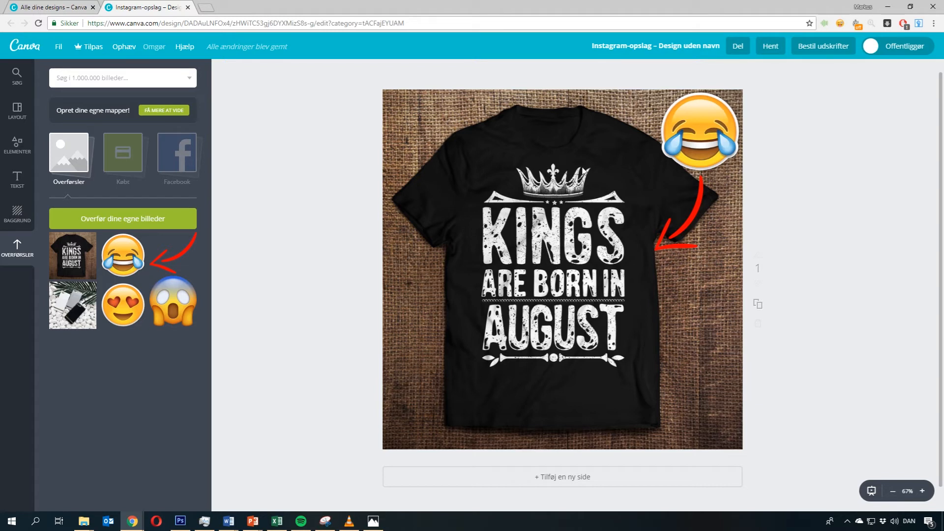
pyautogui.click(691, 217)
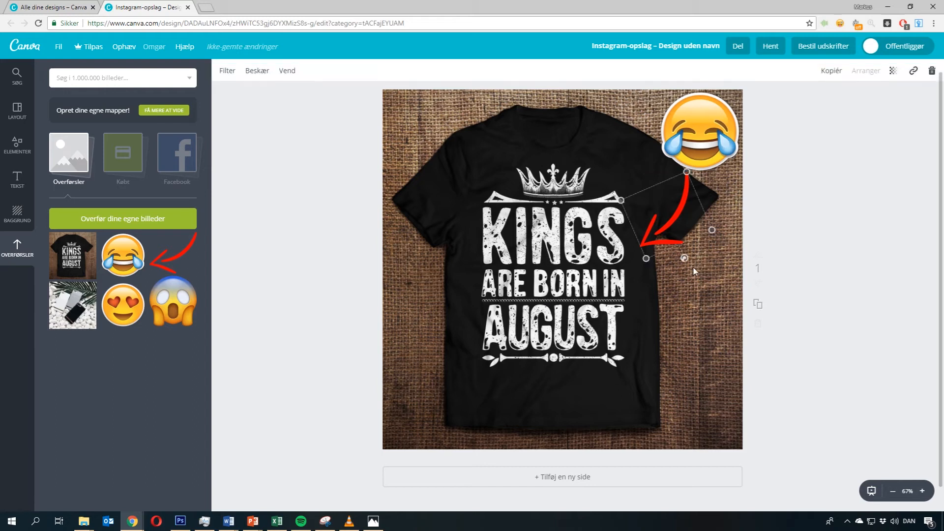
pyautogui.moveTo(684, 258); pyautogui.dragTo(681, 259)
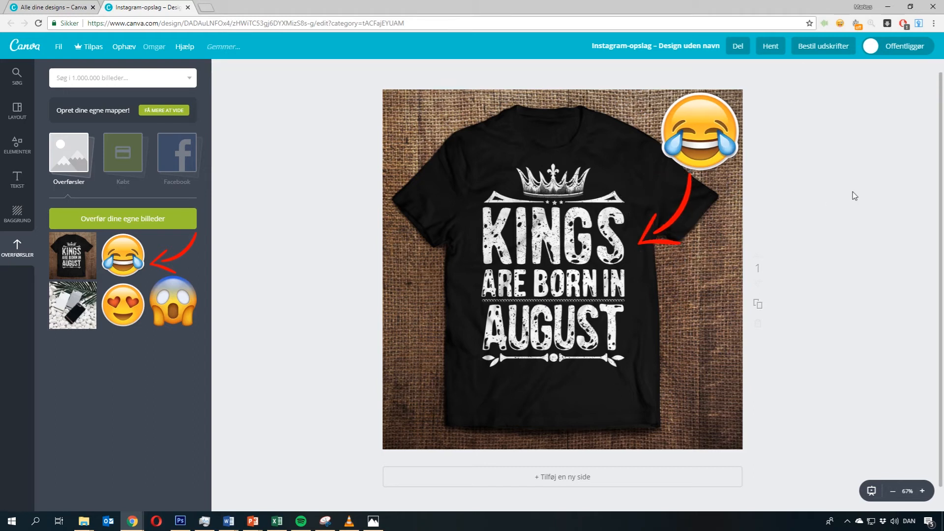
# Show the text options and review the ad copy.png example again in the Photos app.
pyautogui.click(17, 180)
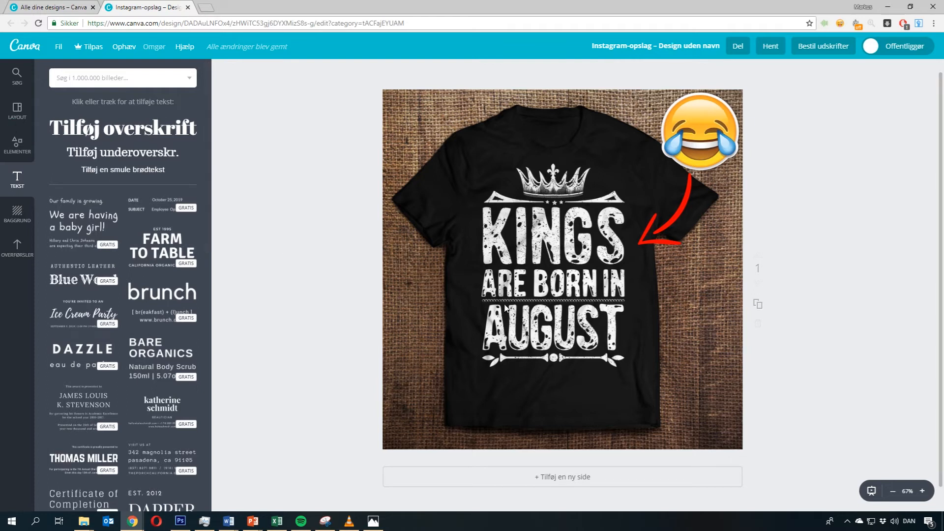
pyautogui.hotkey('alt', 'Tab')
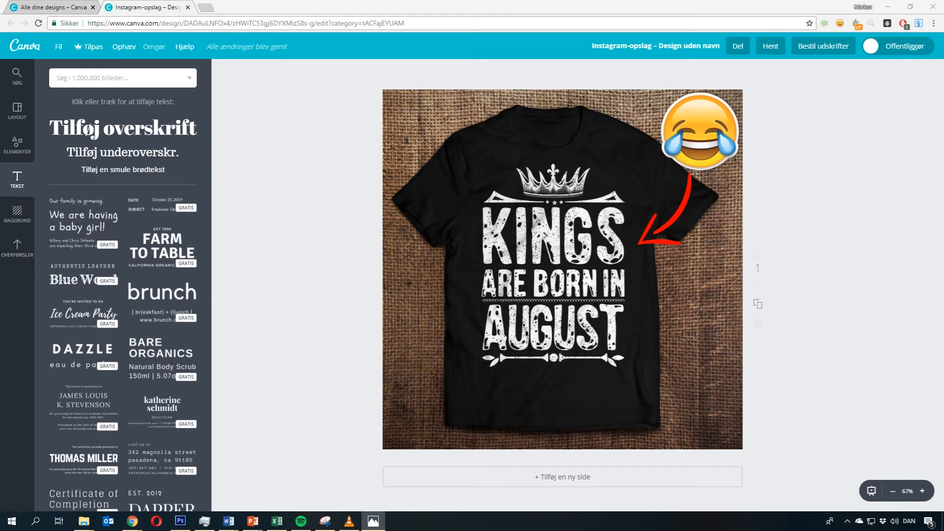
pyautogui.hotkey('alt', 'Tab')
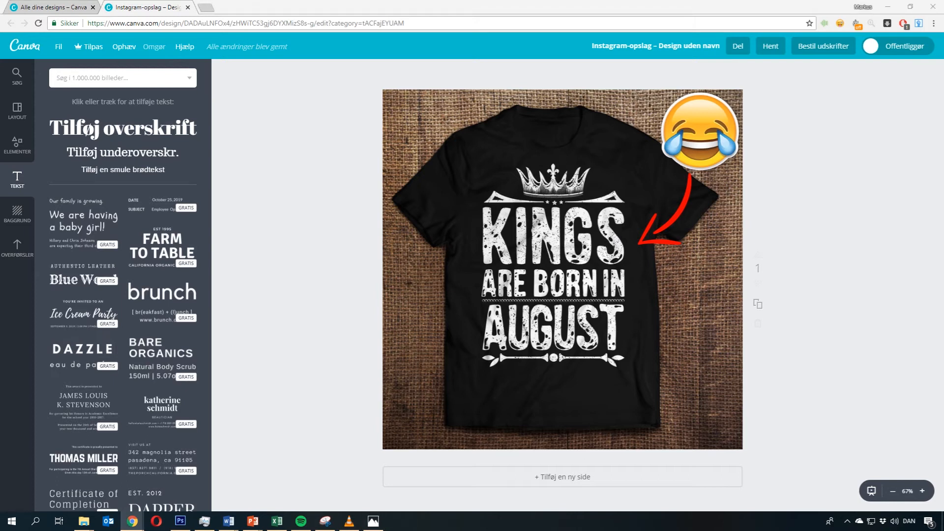
pyautogui.hotkey('alt', 'Tab')
pyautogui.moveTo(0, 14); pyautogui.dragTo(489, 69)
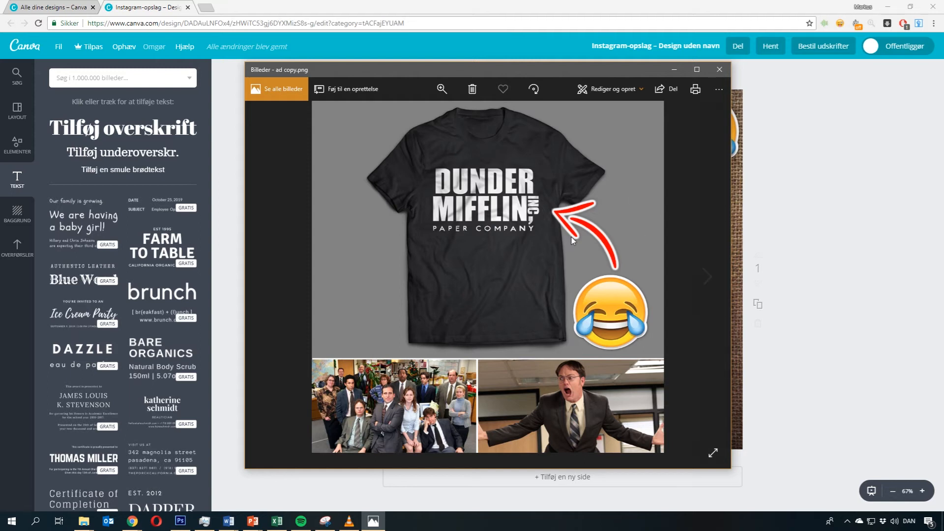
pyautogui.moveTo(585, 69); pyautogui.dragTo(0, 98)
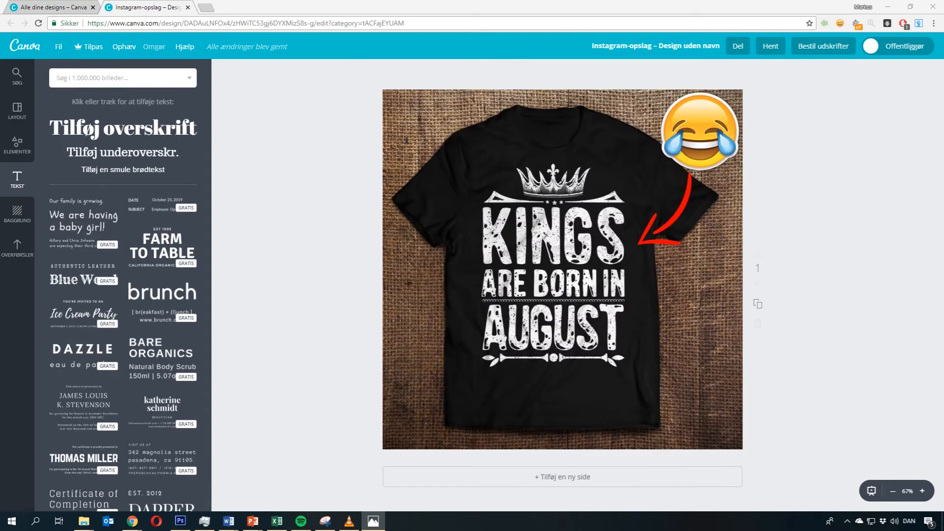
# Add a heading to the design and replace its placeholder text with "HaHa!".
pyautogui.click(169, 129)
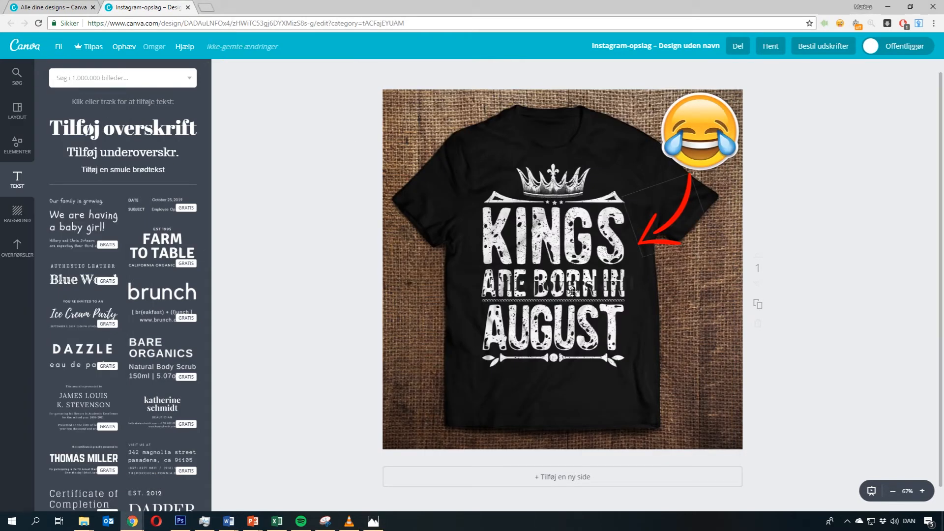
pyautogui.moveTo(576, 283); pyautogui.dragTo(595, 285)
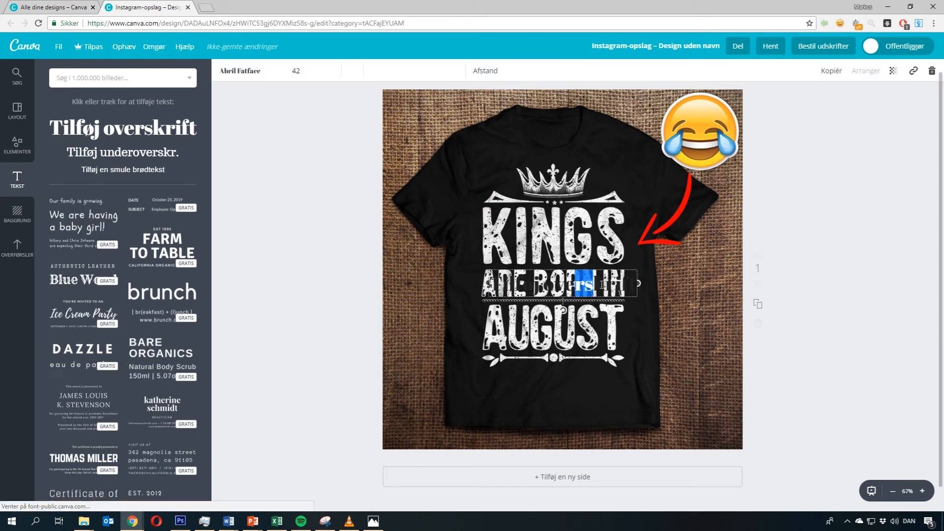
pyautogui.hotkey('ctrl', 'a')
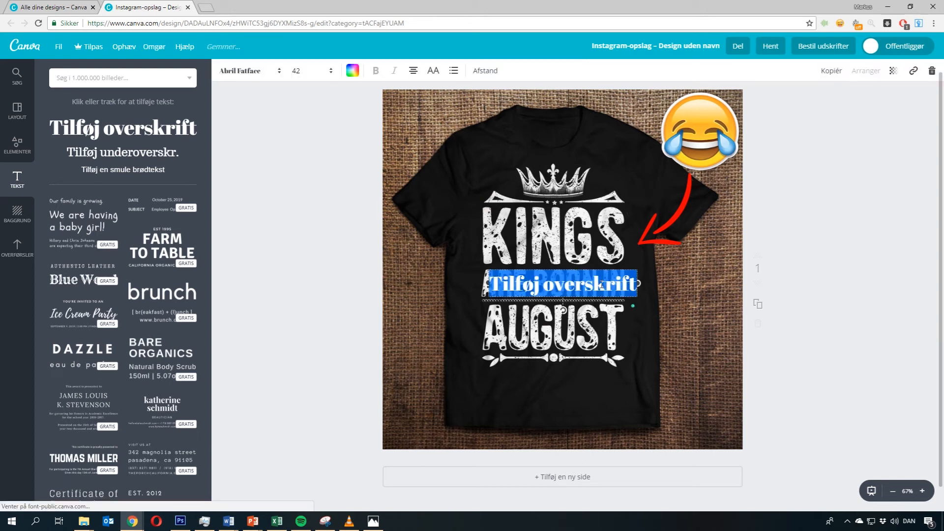
pyautogui.press('BackSpace')
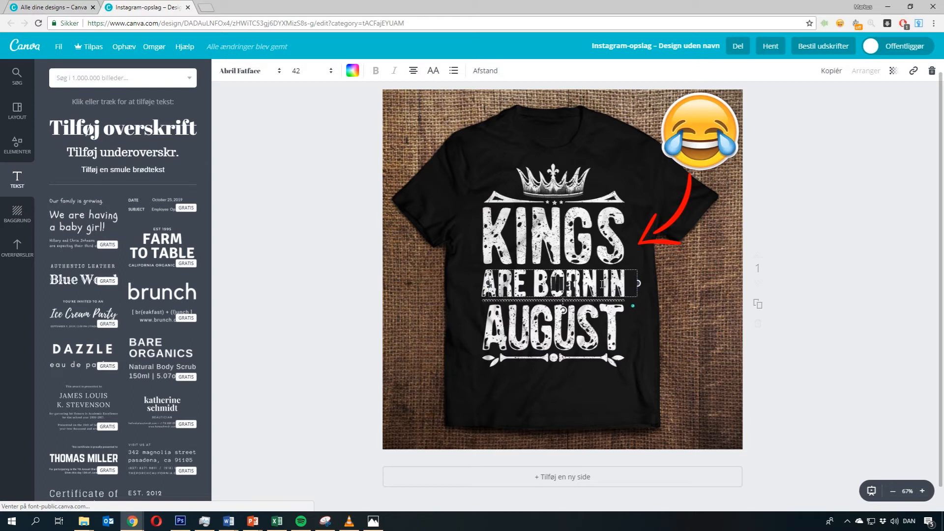
pyautogui.write('HaHa!')
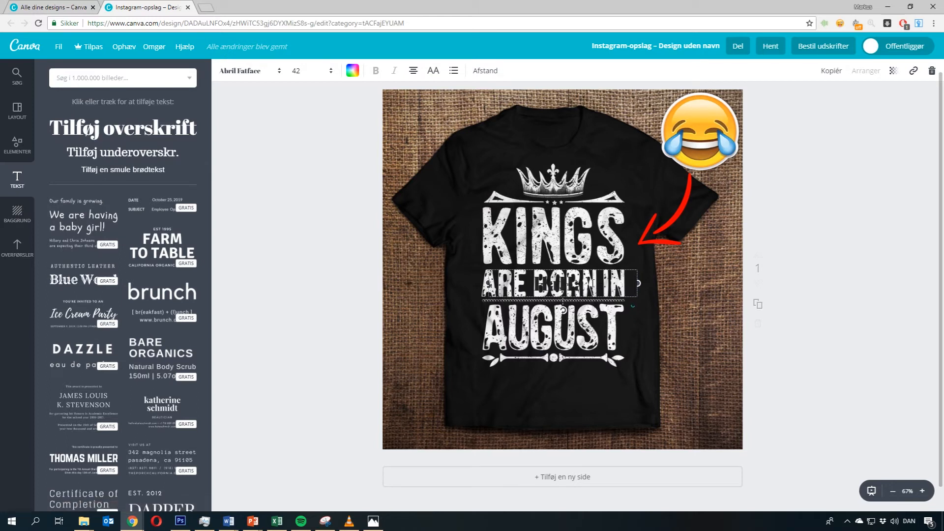
# Color the "HaHa!" heading white and move it directly beneath the emoji.
pyautogui.moveTo(596, 284); pyautogui.dragTo(536, 285)
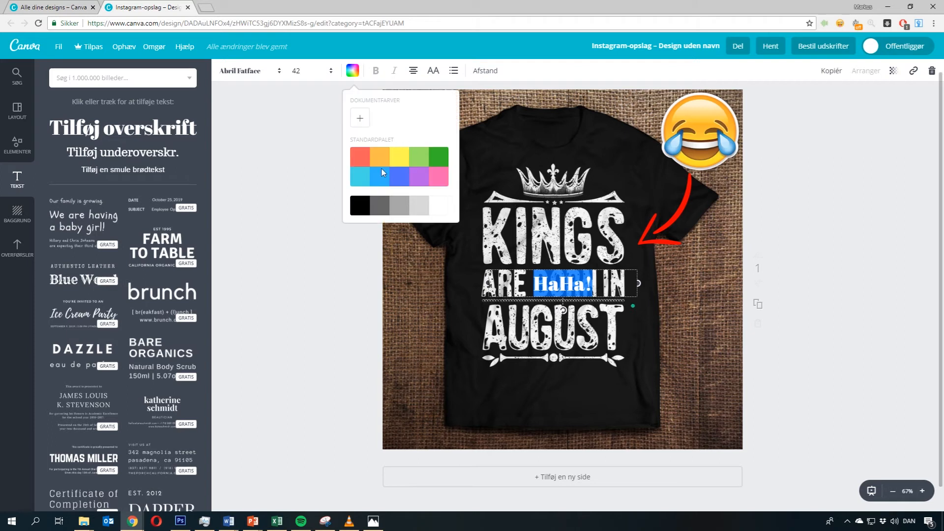
pyautogui.click(439, 206)
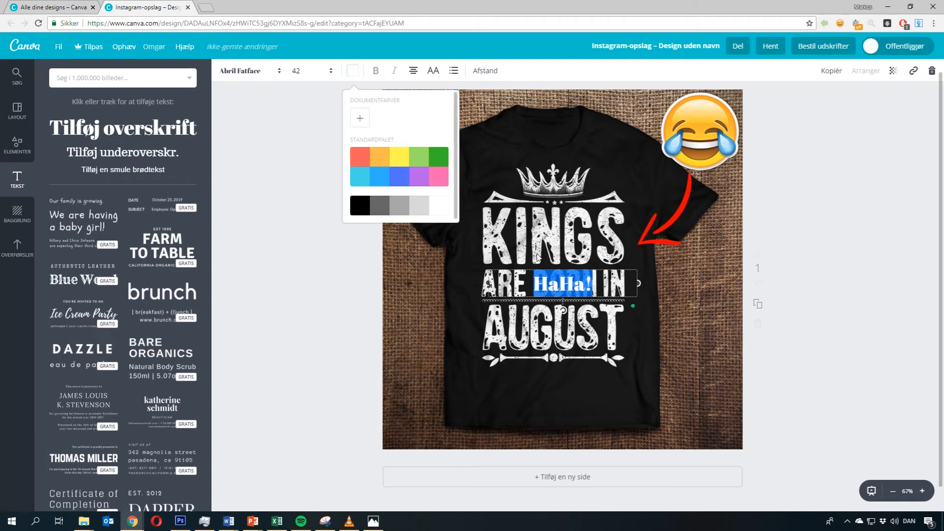
pyautogui.click(654, 291)
pyautogui.moveTo(576, 284); pyautogui.dragTo(716, 178)
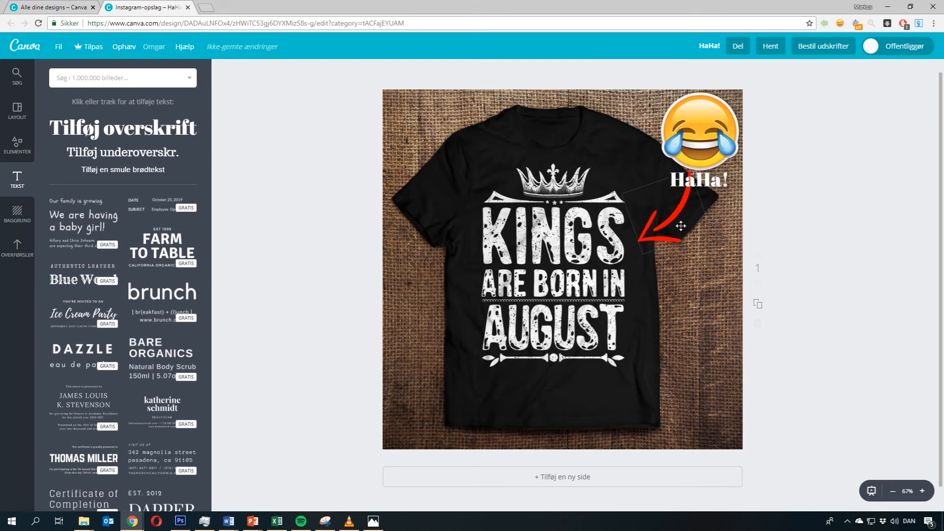
# Move the red arrow down so it starts just beneath the "HaHa!" heading and points at the shirt's print.
pyautogui.moveTo(680, 225); pyautogui.dragTo(680, 248)
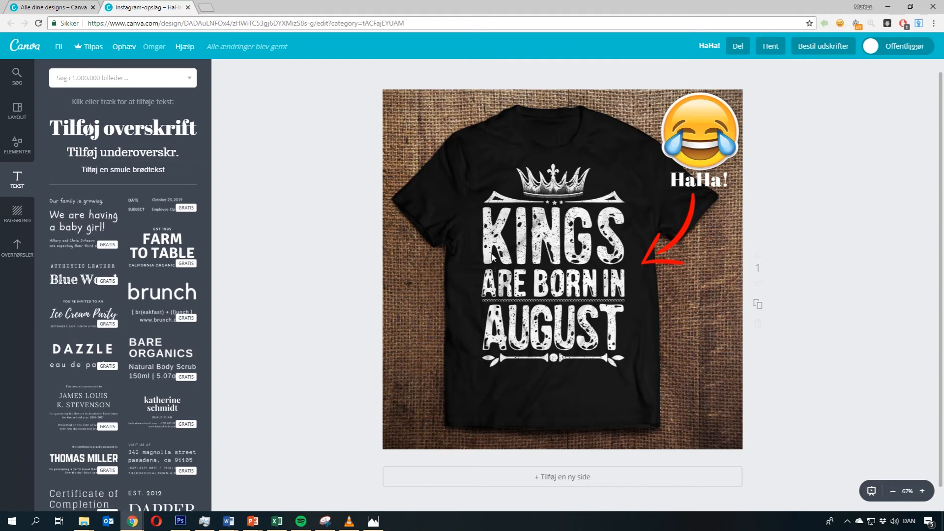
pyautogui.click(418, 170)
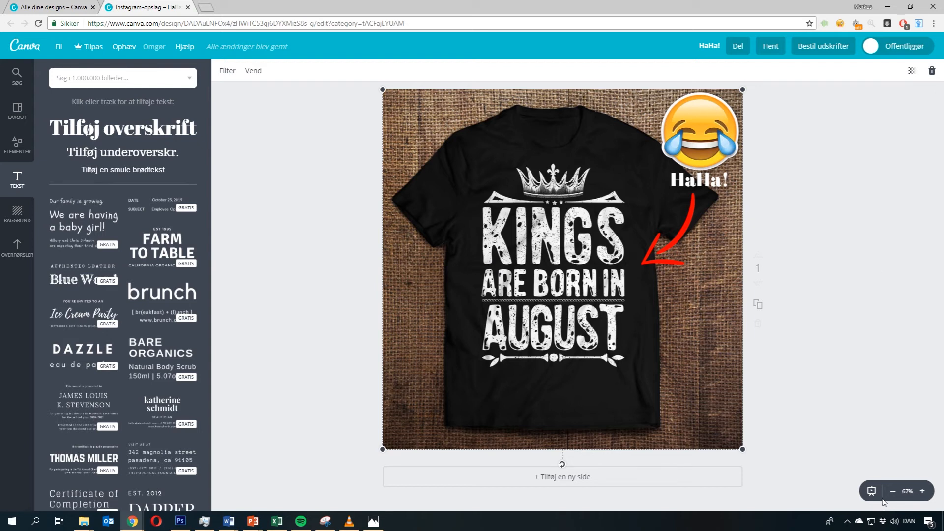
pyautogui.click(897, 492)
pyautogui.click(897, 492)
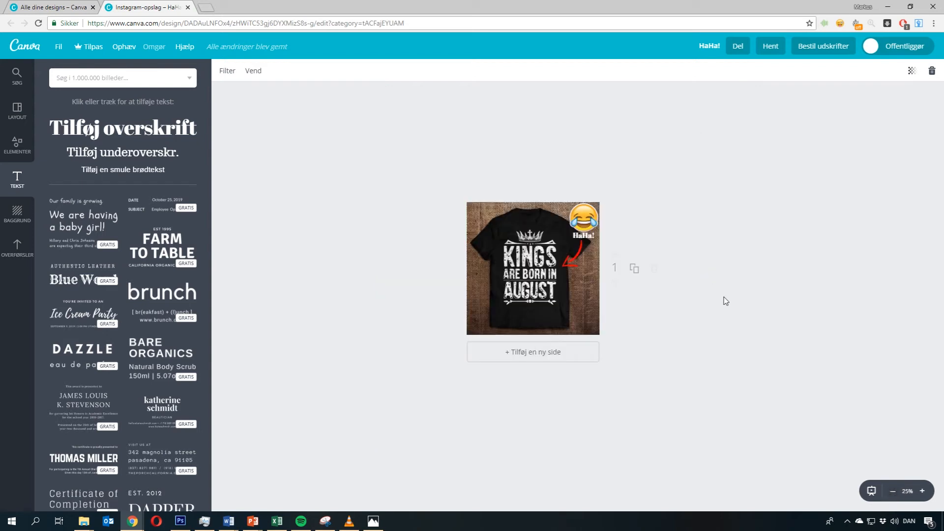
pyautogui.click(923, 491)
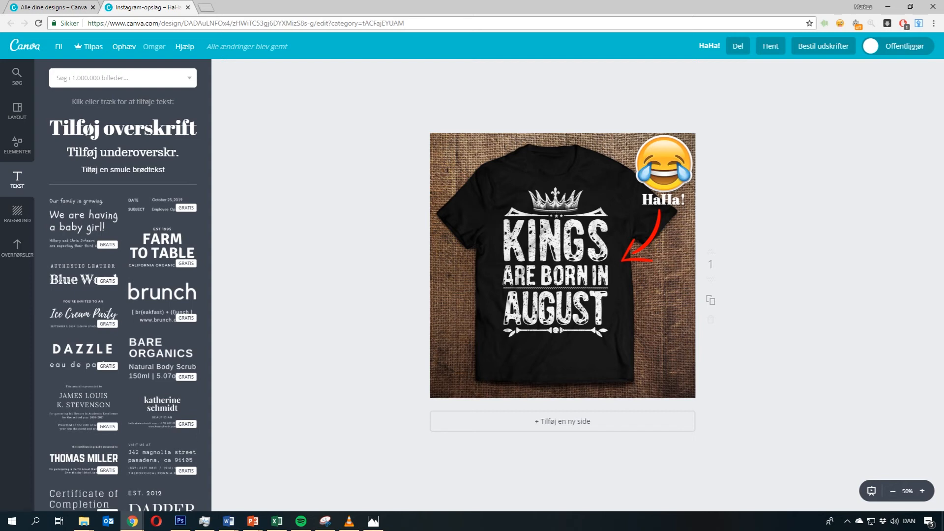
# Review the example ad in the Photos app again and compare it with the finished shirt design in Canva.
pyautogui.click(373, 521)
pyautogui.moveTo(294, 32); pyautogui.dragTo(432, 79)
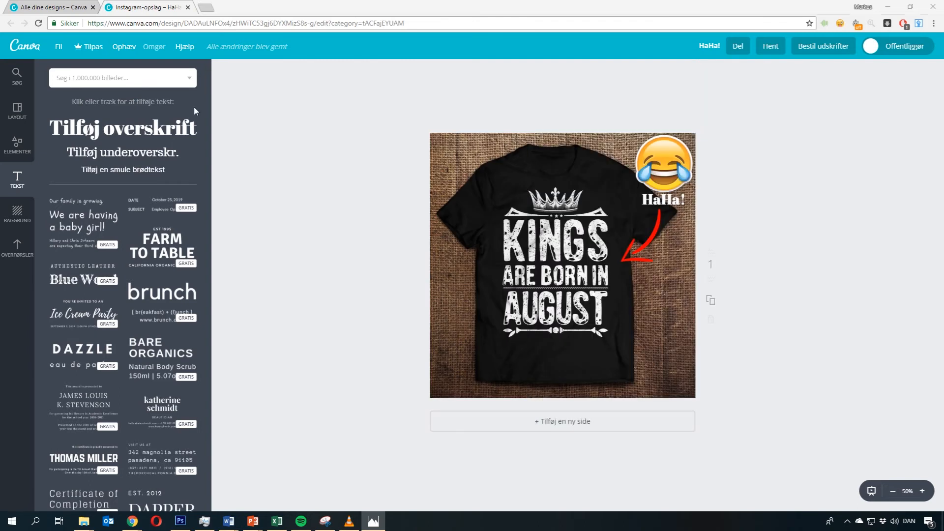
pyautogui.click(437, 228)
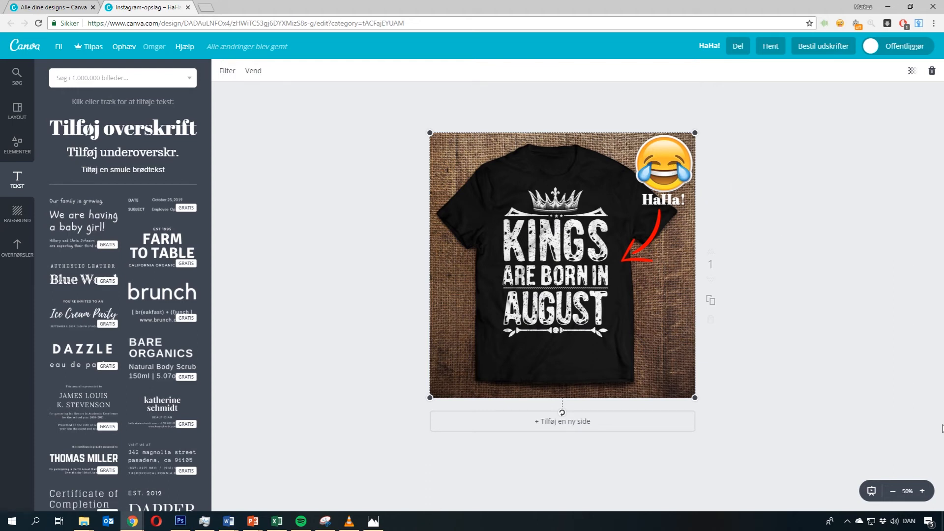
pyautogui.click(923, 491)
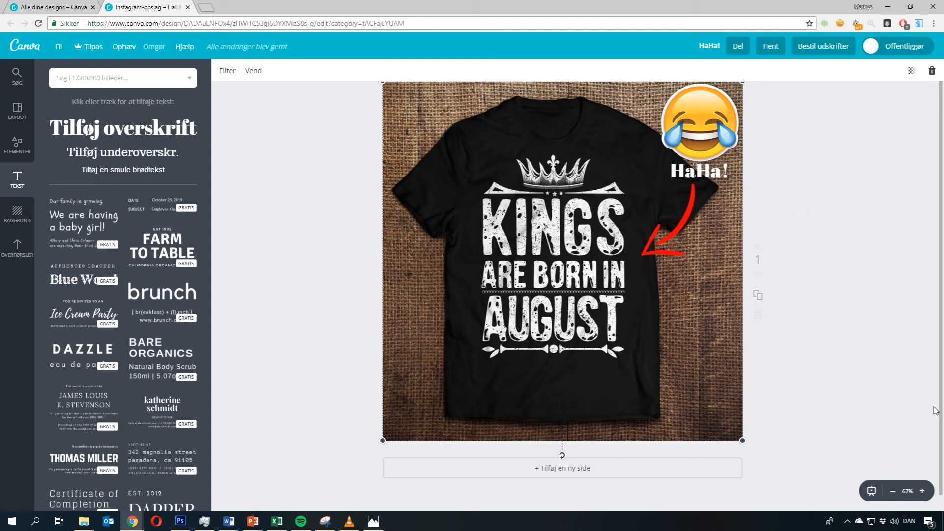
pyautogui.click(893, 491)
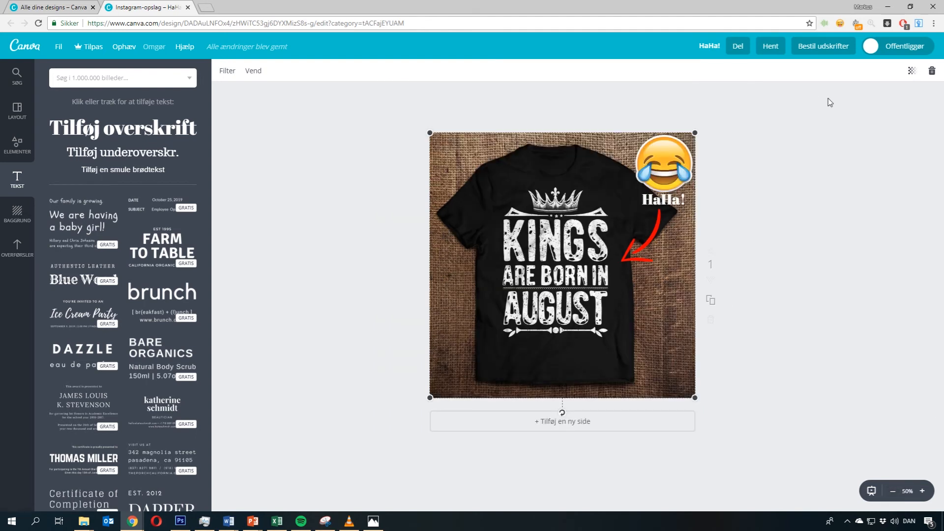
pyautogui.click(746, 163)
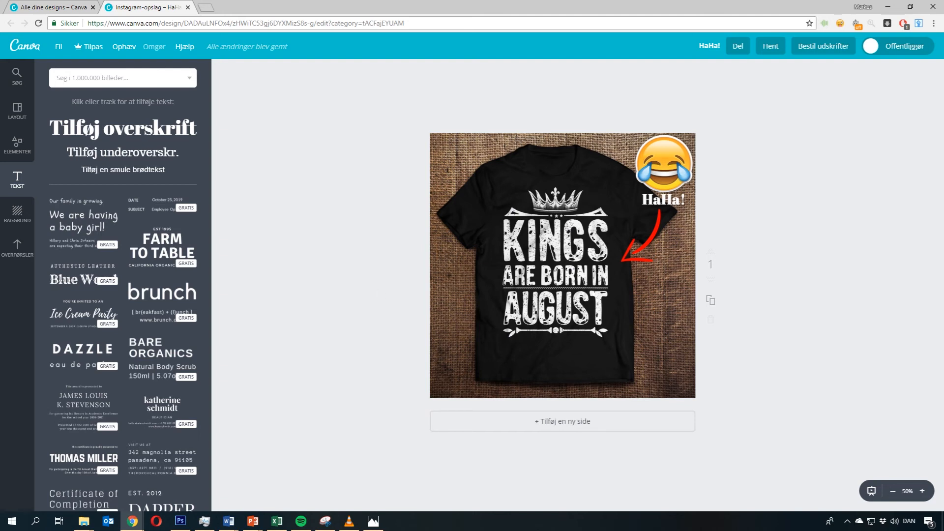
pyautogui.click(373, 521)
pyautogui.moveTo(592, 79); pyautogui.dragTo(598, 60)
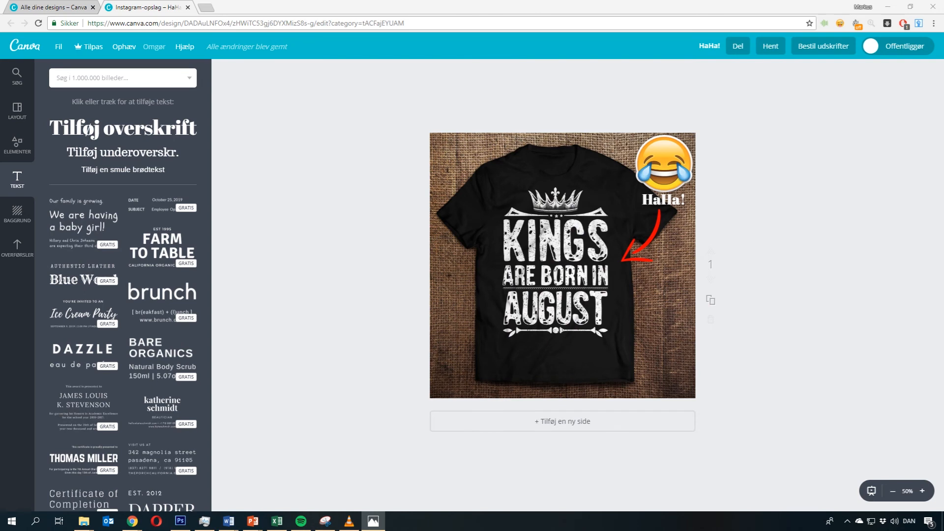
pyautogui.click(664, 238)
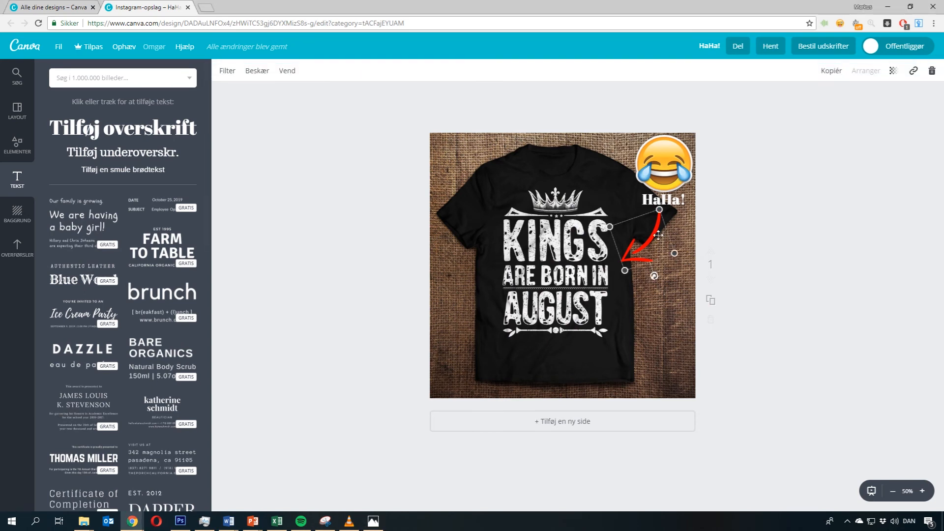
pyautogui.click(562, 176)
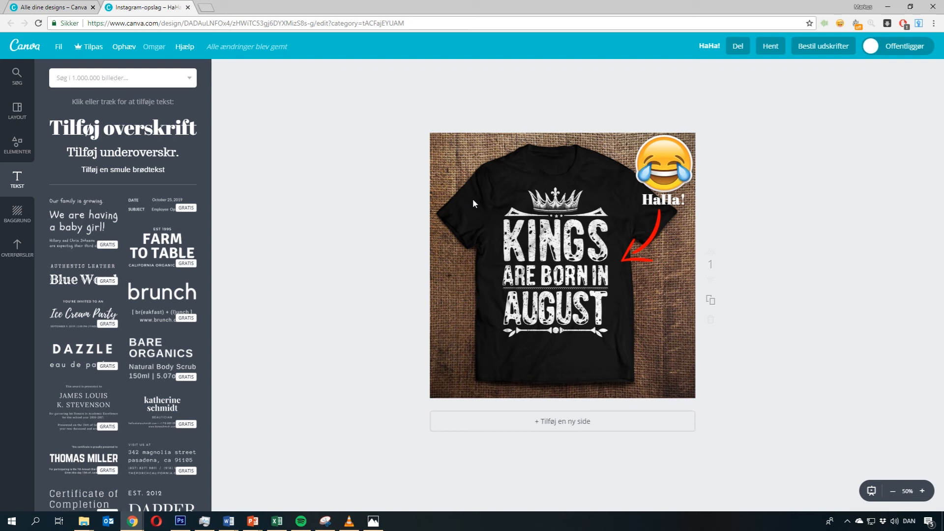
pyautogui.click(549, 209)
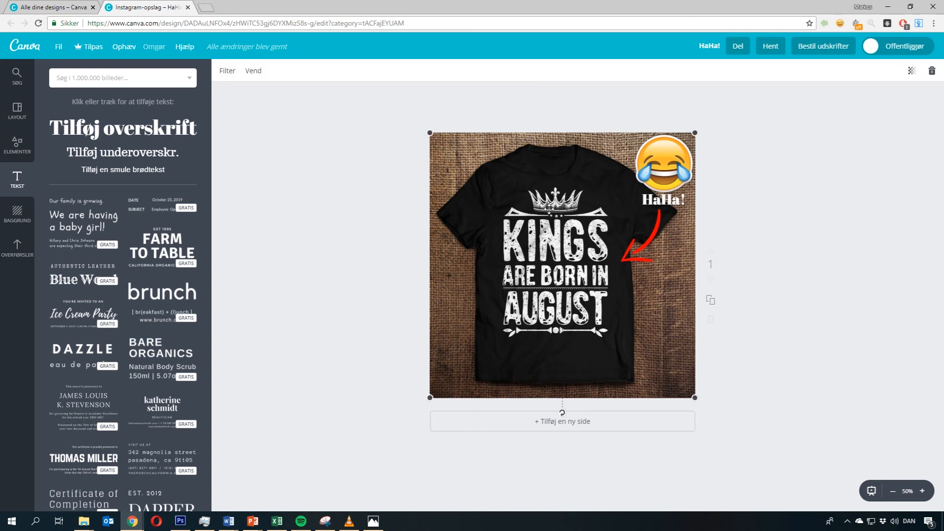
pyautogui.click(784, 118)
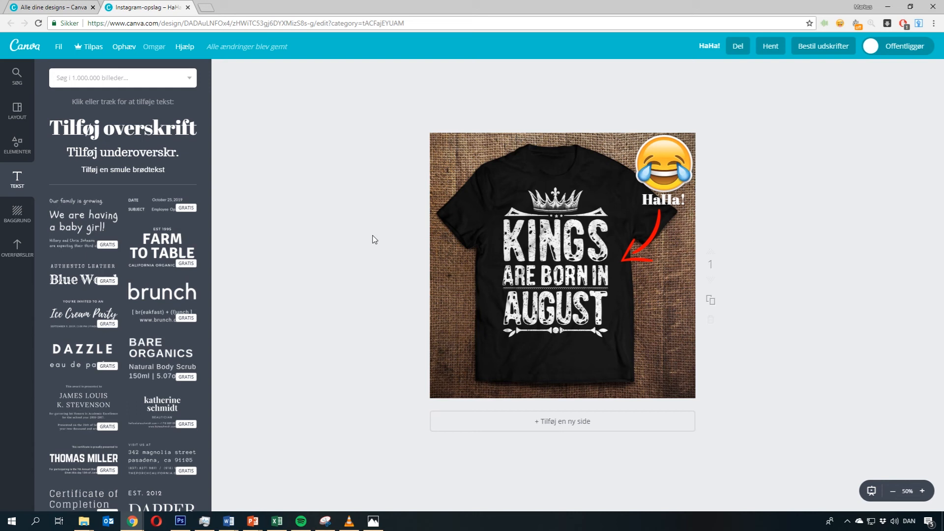
# Shrink the T-shirt image and center it to leave a border, and apply the pale green diamond pattern as the page background.
pyautogui.click(17, 214)
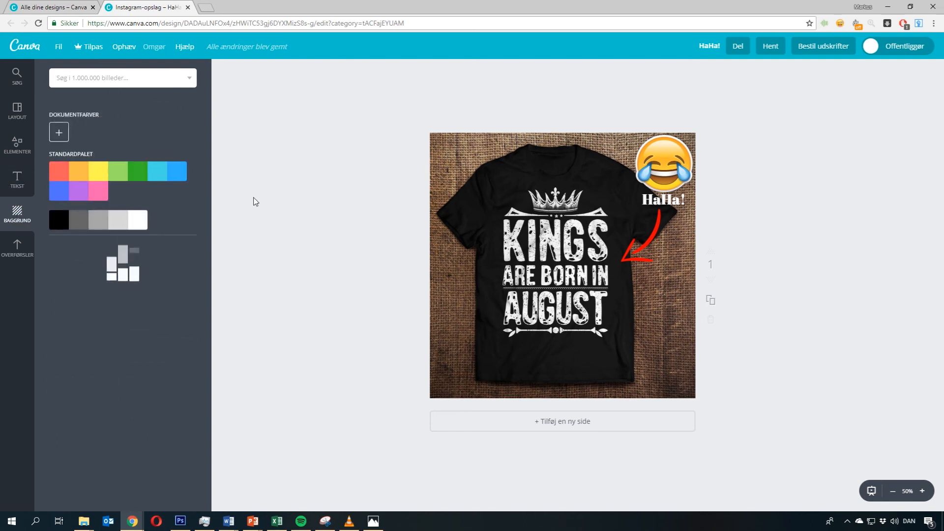
pyautogui.click(449, 145)
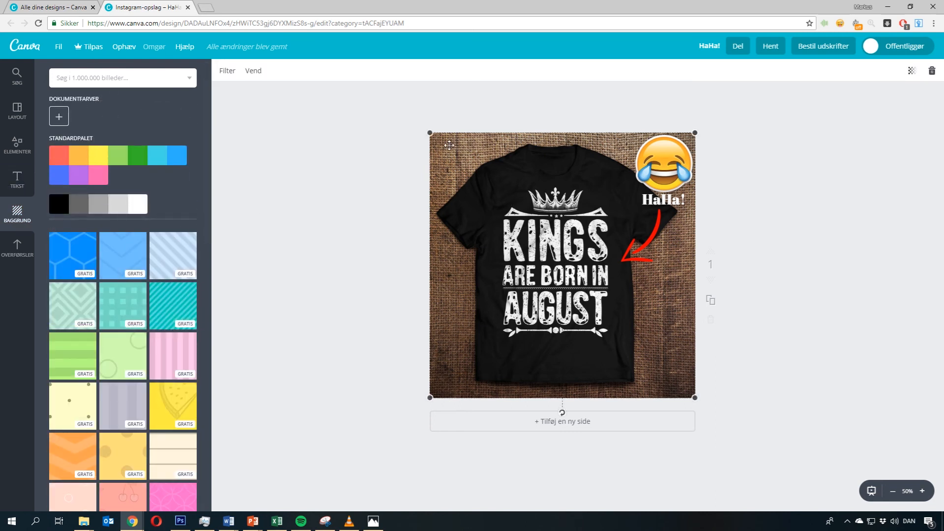
pyautogui.moveTo(449, 145); pyautogui.dragTo(502, 194)
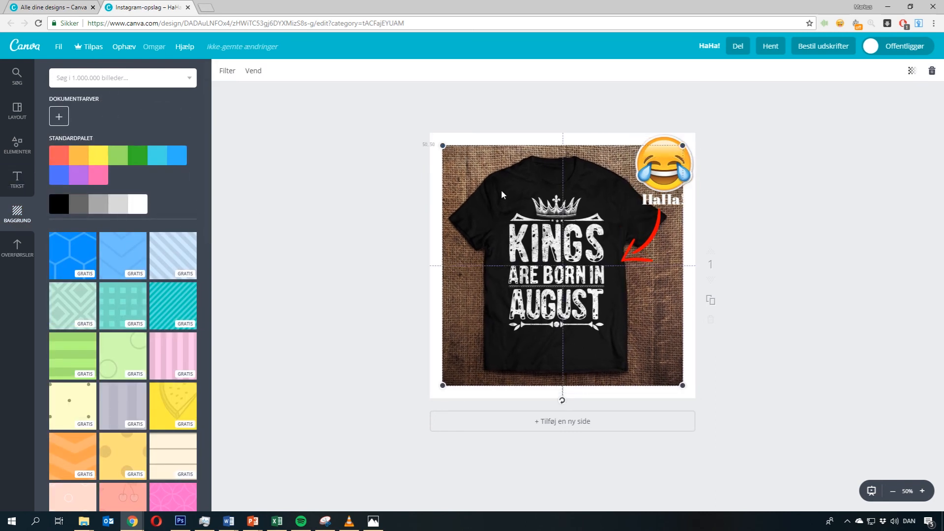
pyautogui.click(76, 308)
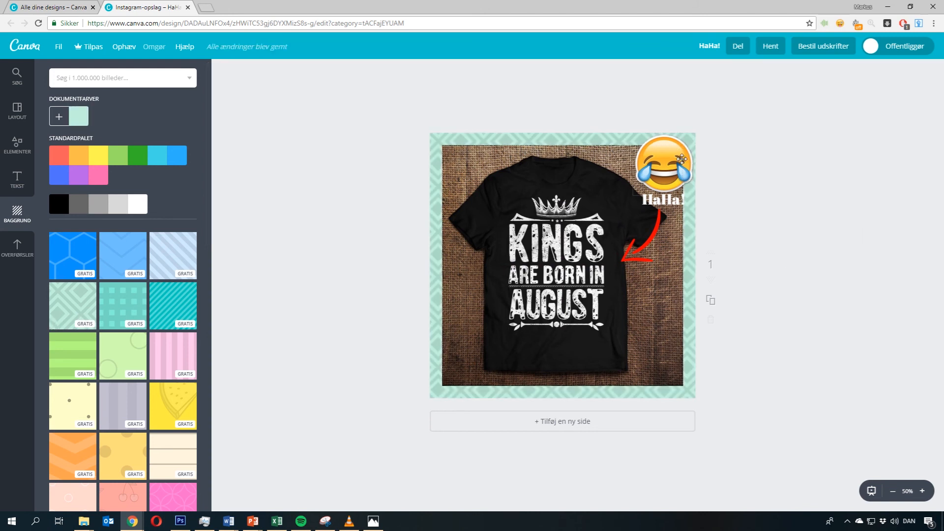
# Shrink the T-shirt image a little more and recenter it to widen the patterned border around it.
pyautogui.click(682, 159)
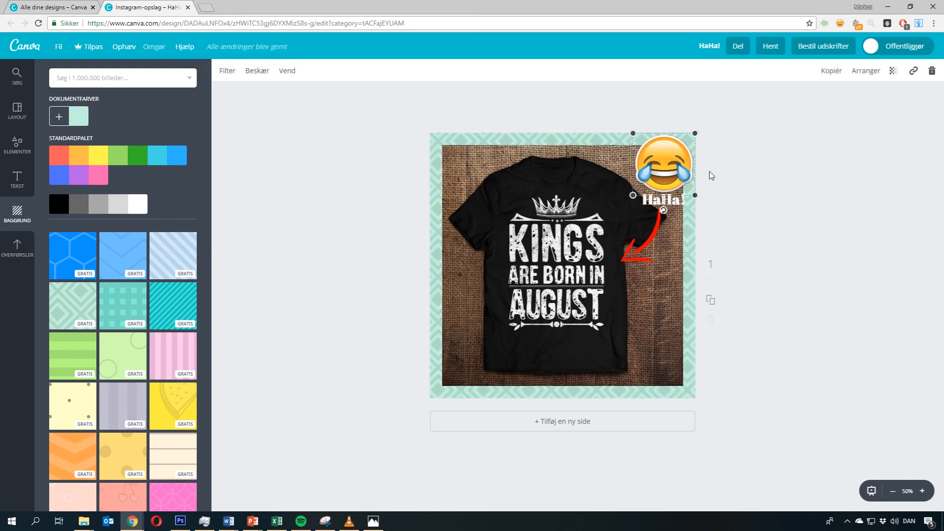
pyautogui.click(802, 172)
pyautogui.click(462, 168)
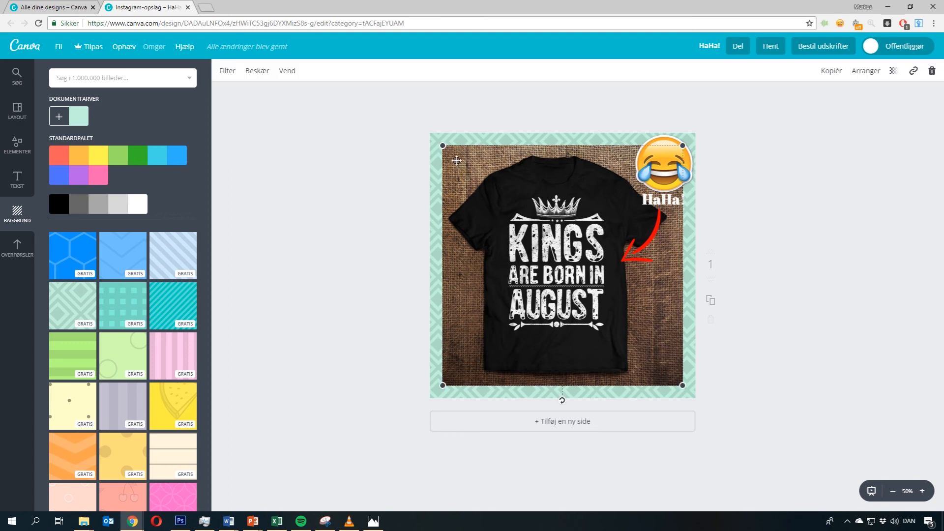
pyautogui.moveTo(442, 145); pyautogui.dragTo(454, 158)
pyautogui.moveTo(526, 219)
pyautogui.mouseDown()
pyautogui.moveTo(520, 207)
pyautogui.moveTo(523, 215)
pyautogui.mouseUp()
pyautogui.click(902, 216)
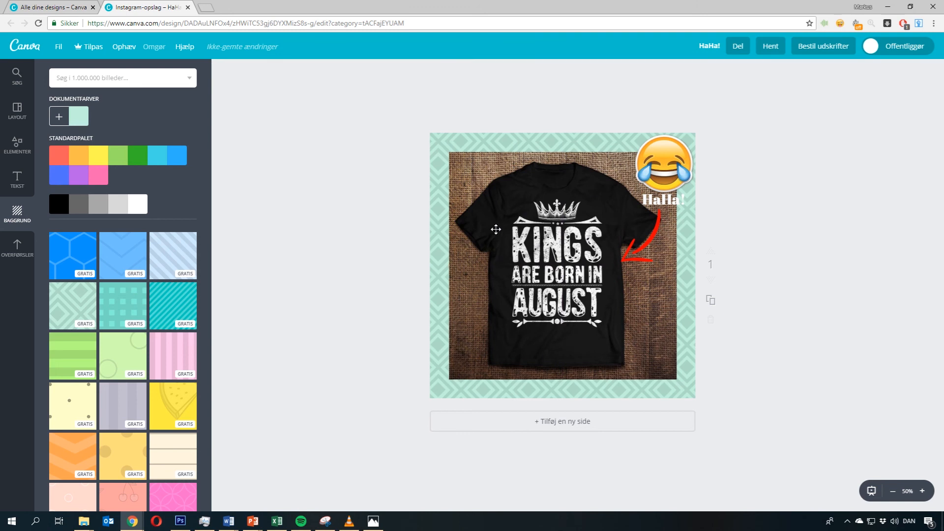
pyautogui.click(496, 229)
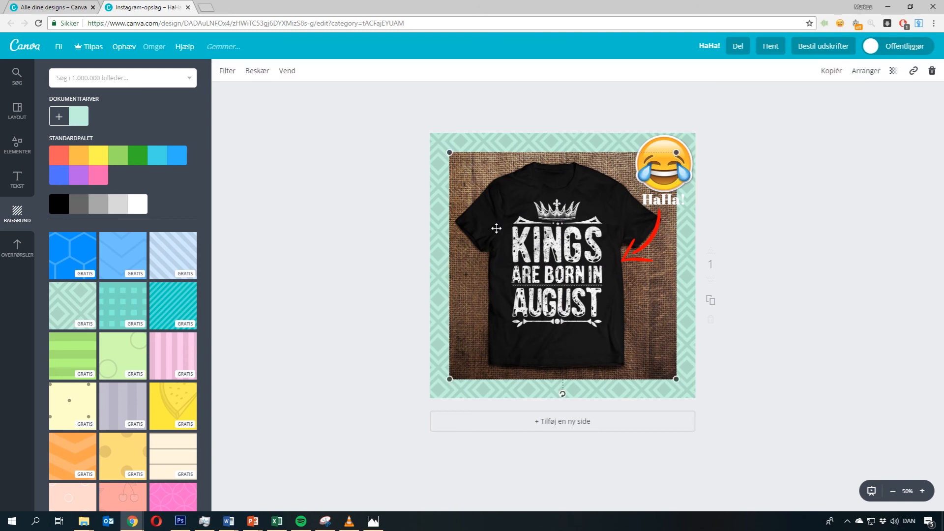
pyautogui.click(789, 161)
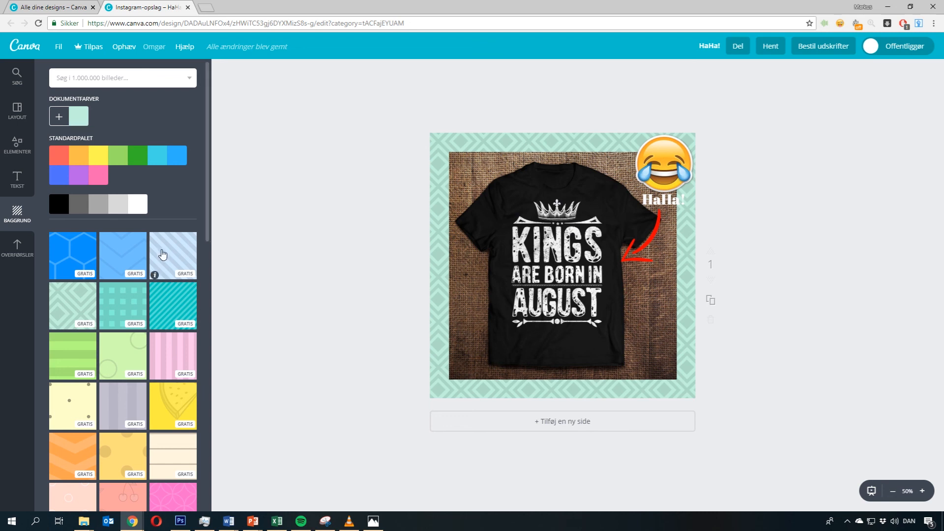
# Try the light blue diagonal stripes and the turquoise squares pattern as the page background, and browse the other free patterns.
pyautogui.click(161, 268)
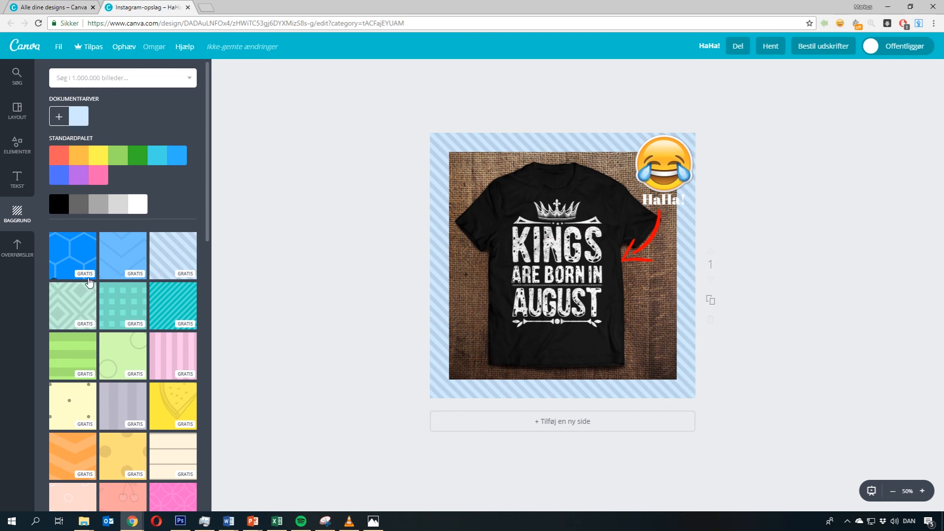
pyautogui.click(126, 303)
pyautogui.scroll(-5, 126, 304)
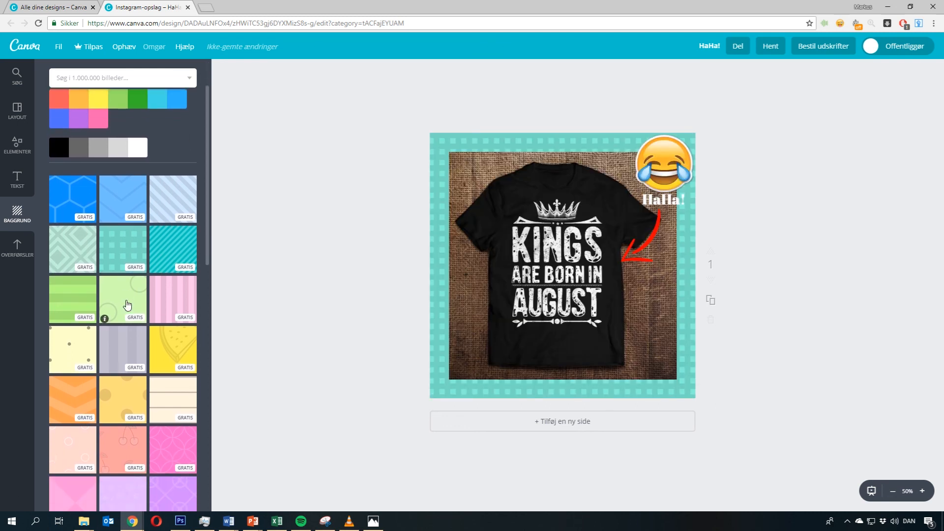
pyautogui.scroll(-2, 126, 306)
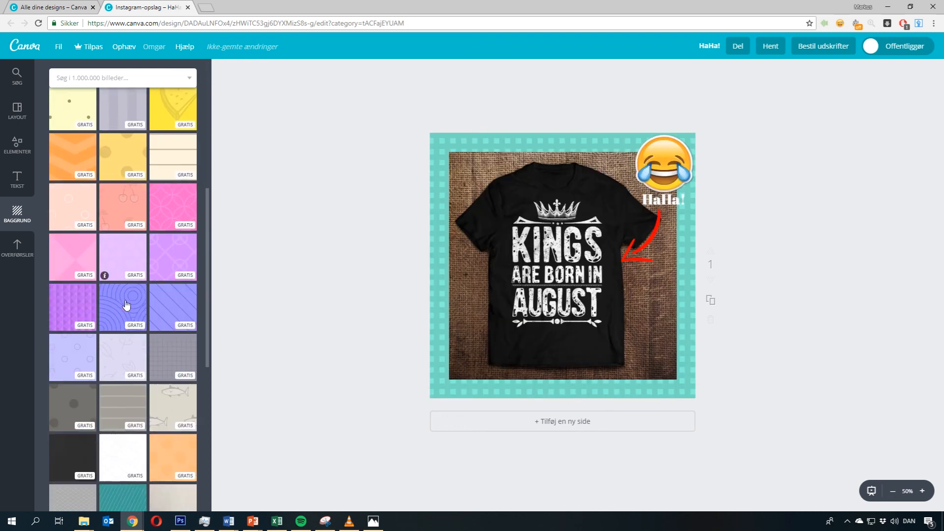
pyautogui.scroll(7, 123, 320)
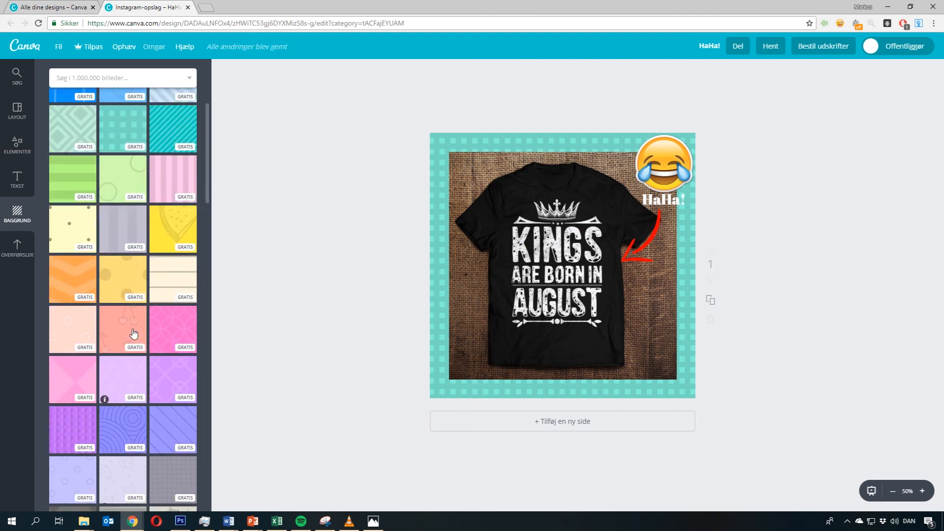
pyautogui.click(63, 207)
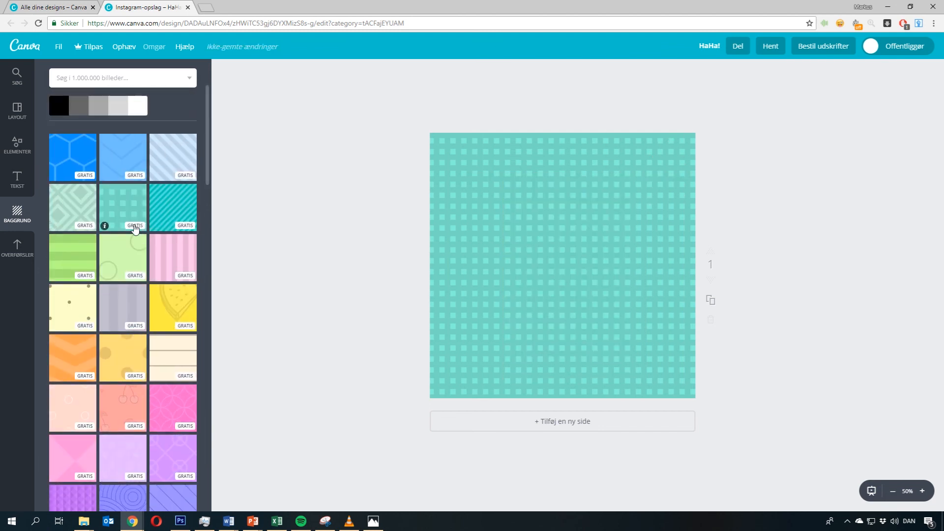